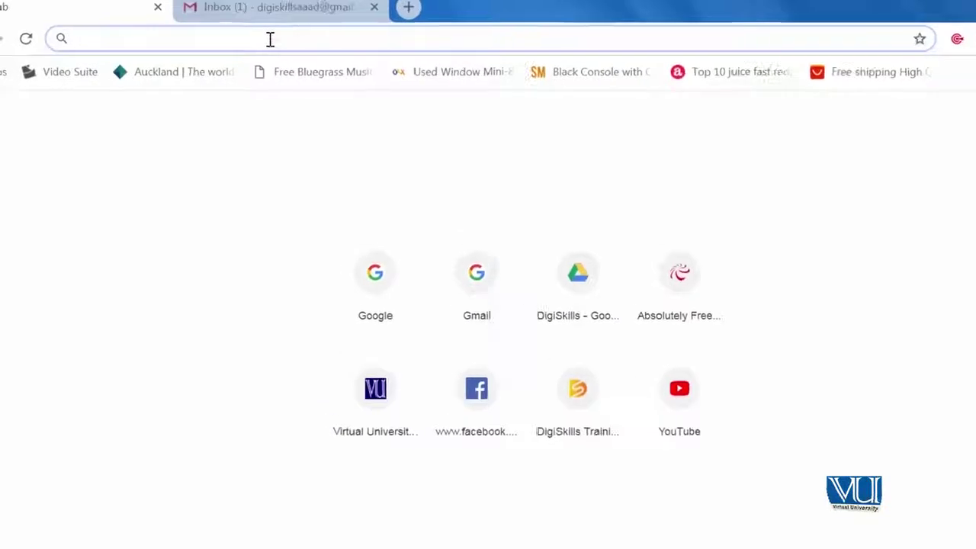
Step: Load 000webhost.com in the new Chrome tab from the address-bar suggestion
{"action": "type", "text": "00"}
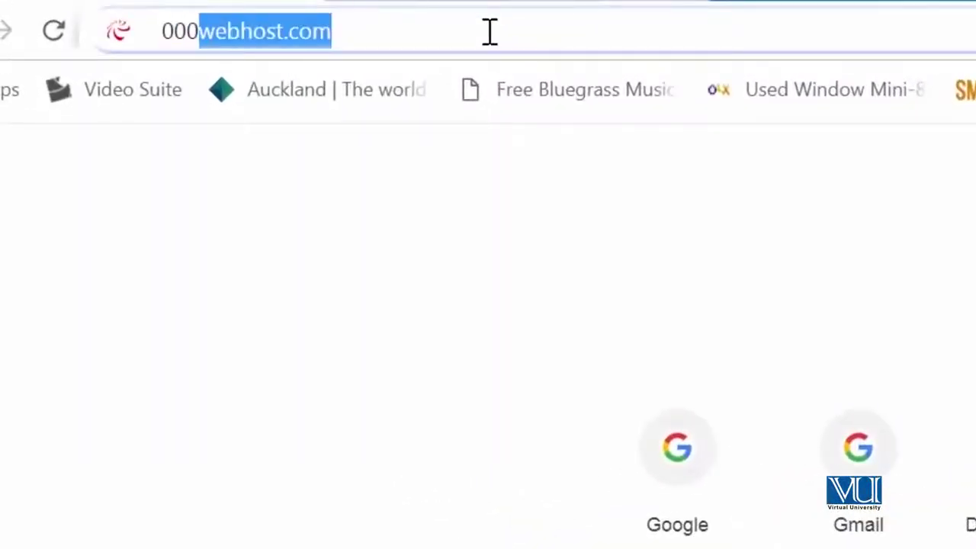
{"action": "type", "text": "0"}
{"action": "key", "text": "Return"}
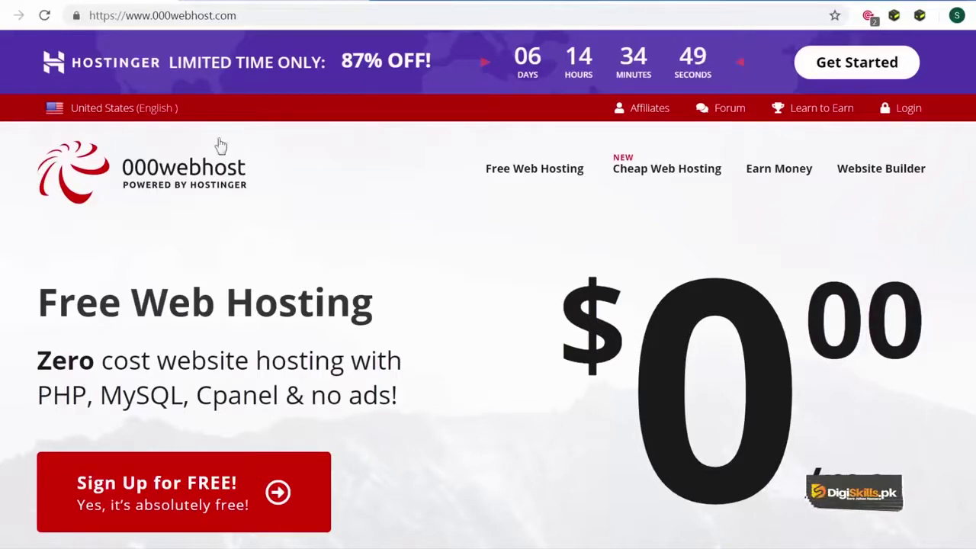
Step: Start the free sign-up and choose the FREE Web Hosting plan with GET FOR FREE!
{"action": "left_click", "coordinate": [191, 505]}
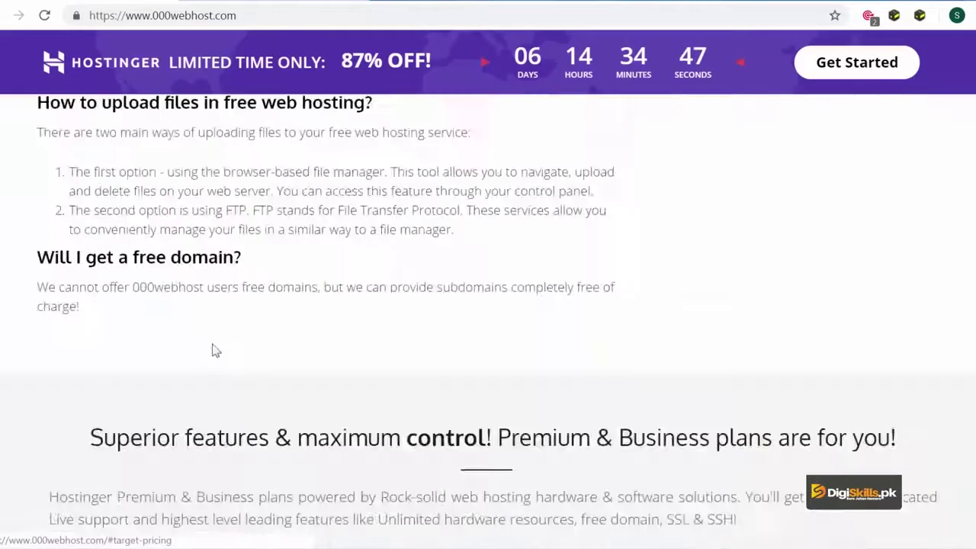
{"action": "scroll", "coordinate": [228, 324], "scroll_direction": "down", "scroll_amount": 2}
{"action": "scroll", "coordinate": [272, 330], "scroll_direction": "up", "scroll_amount": 1}
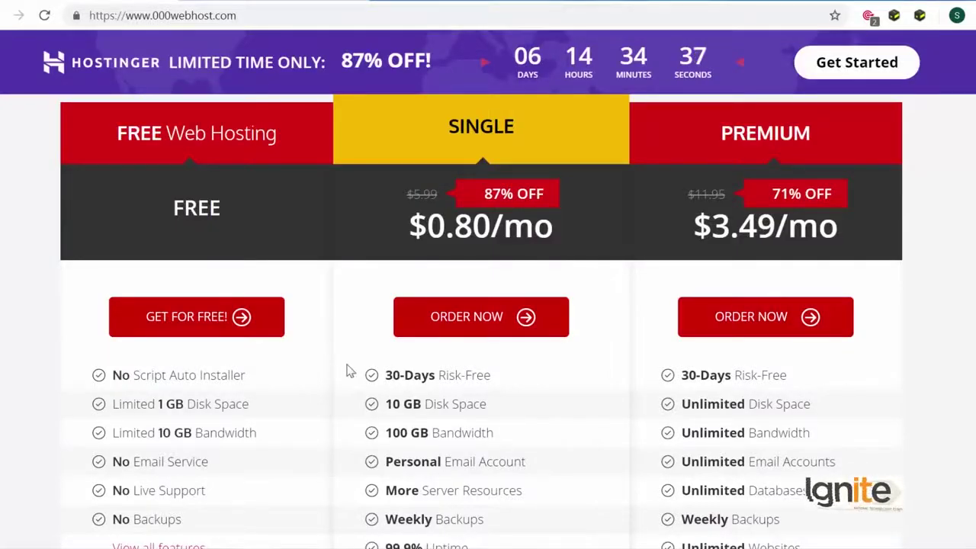
{"action": "left_click", "coordinate": [196, 320]}
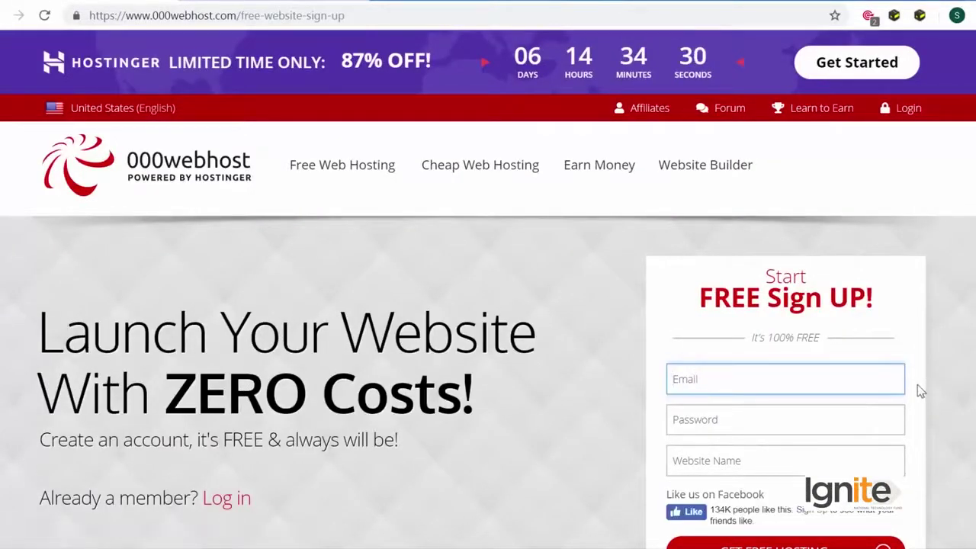
Step: Fill the Email field with the saved address and enter the account password
{"action": "scroll", "coordinate": [920, 391], "scroll_direction": "down", "scroll_amount": 1}
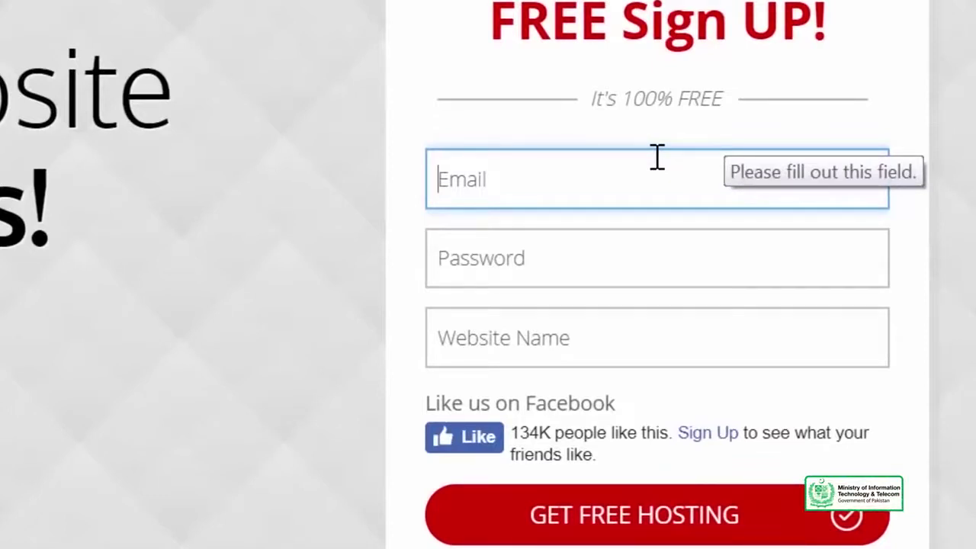
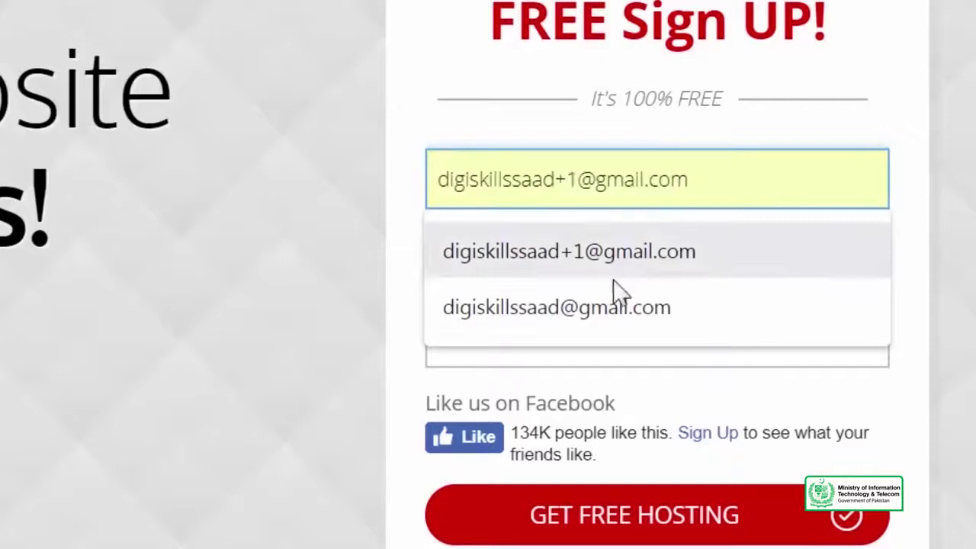
{"action": "left_click", "coordinate": [610, 308]}
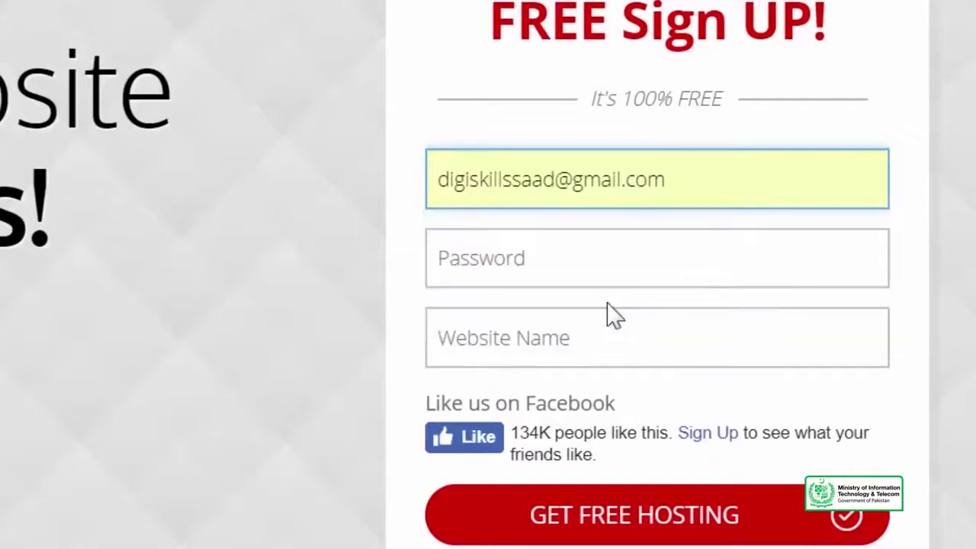
{"action": "left_click", "coordinate": [569, 257]}
{"action": "type", "text": "********"}
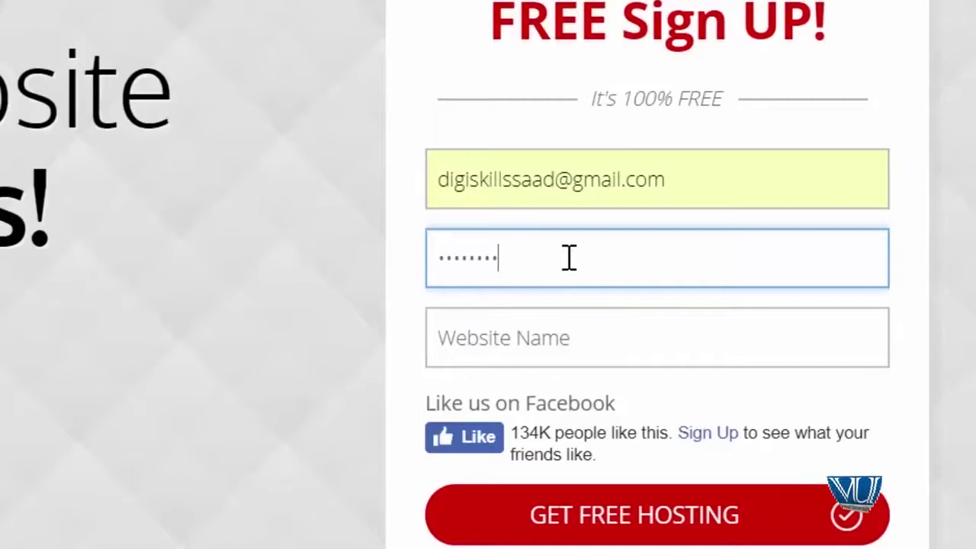
{"action": "key", "text": "Tab"}
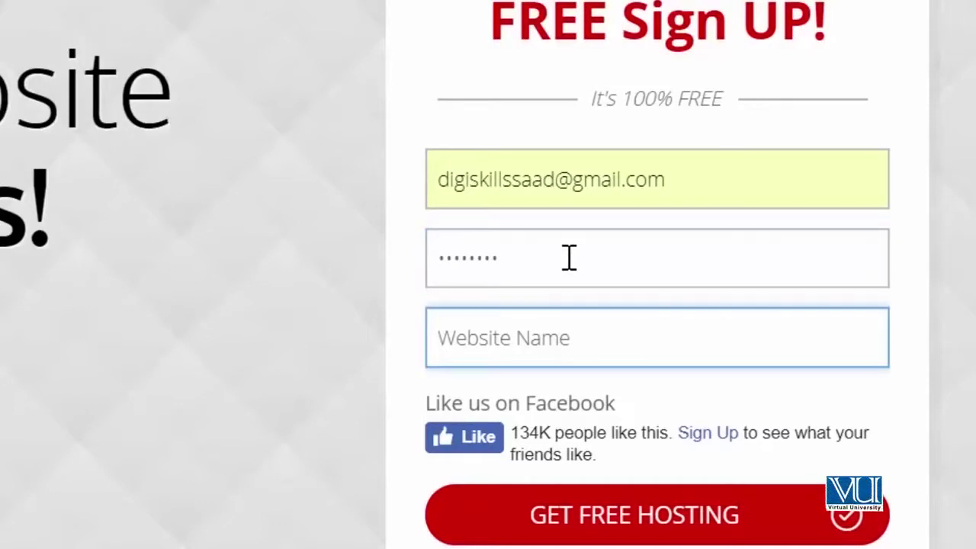
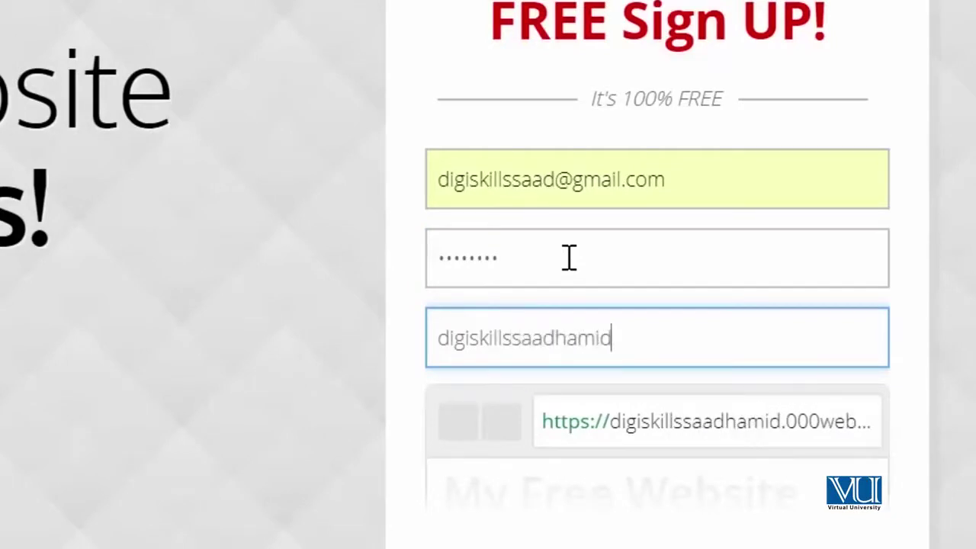
Step: Enter the chosen website name and submit the form with GET FREE HOSTING
{"action": "scroll", "coordinate": [579, 270], "scroll_direction": "up", "scroll_amount": 2}
{"action": "scroll", "coordinate": [602, 328], "scroll_direction": "down", "scroll_amount": 5}
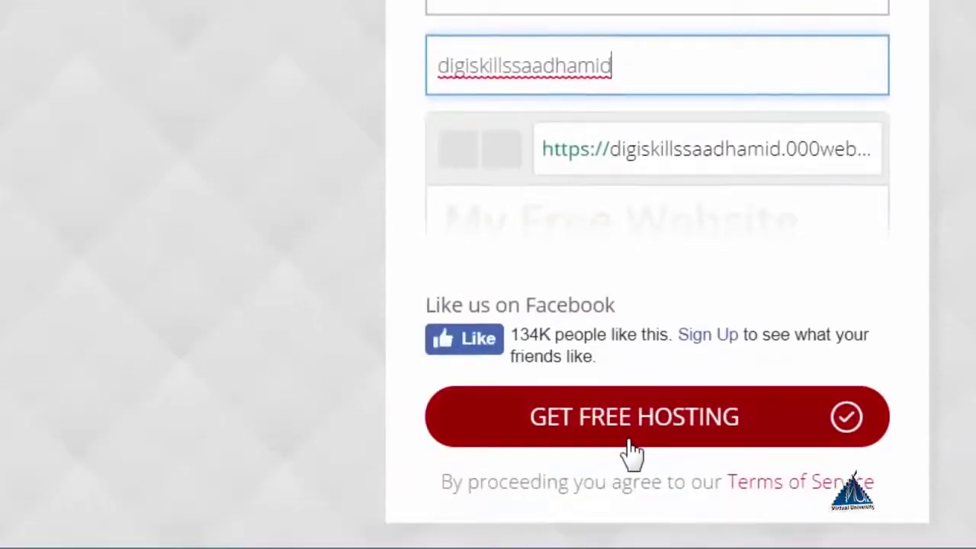
{"action": "left_click", "coordinate": [631, 448]}
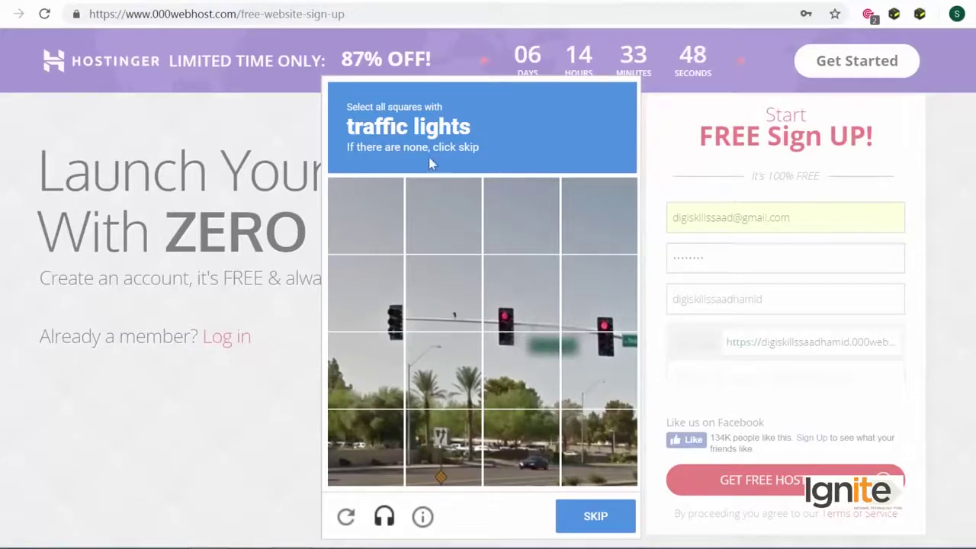
Step: Select the traffic-light tiles in the first image challenge and continue
{"action": "left_click", "coordinate": [374, 322]}
{"action": "left_click", "coordinate": [453, 324]}
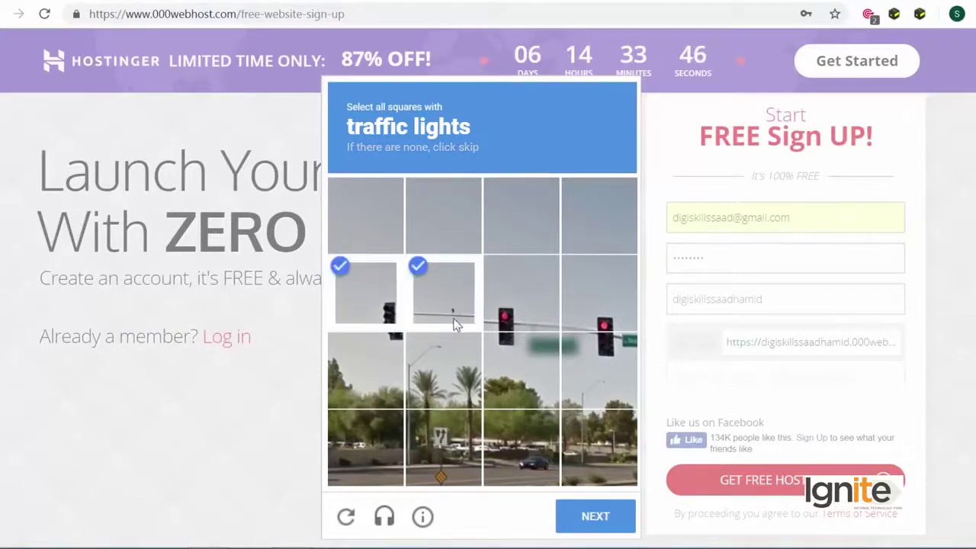
{"action": "left_click", "coordinate": [475, 319]}
{"action": "left_click", "coordinate": [533, 320]}
{"action": "left_click", "coordinate": [598, 320]}
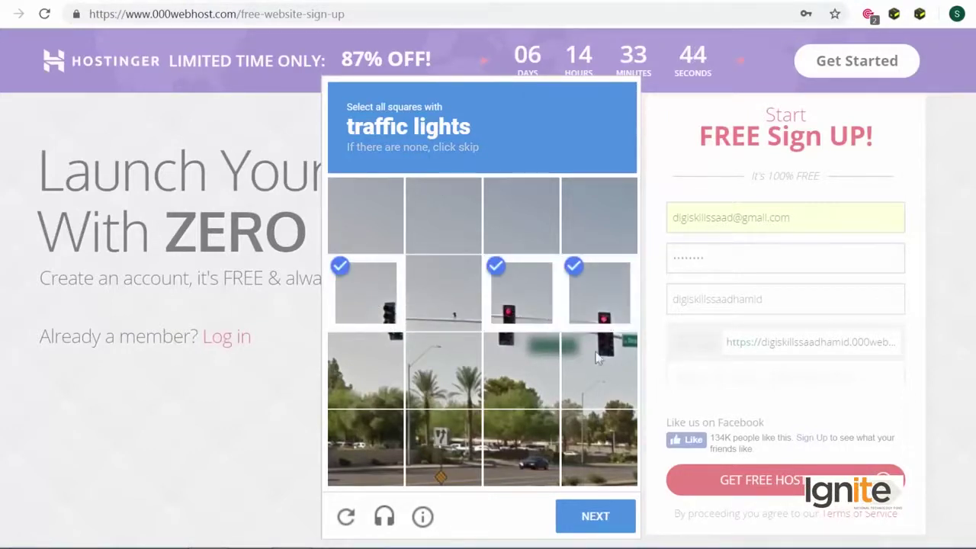
{"action": "left_click", "coordinate": [594, 367]}
{"action": "left_click", "coordinate": [539, 359]}
{"action": "left_click", "coordinate": [585, 517]}
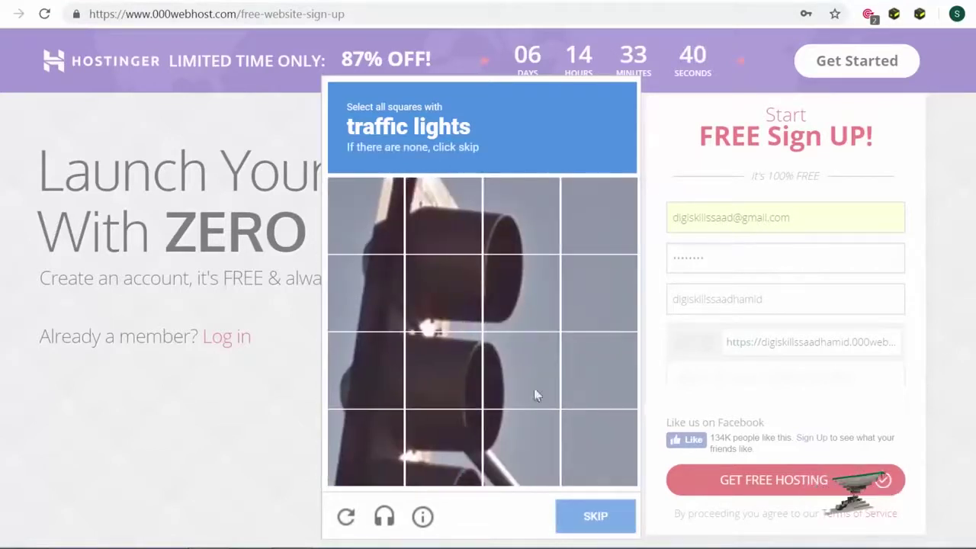
Step: Select every traffic-light square in the second challenge and click VERIFY
{"action": "left_click", "coordinate": [446, 305]}
{"action": "left_click", "coordinate": [446, 221]}
{"action": "left_click", "coordinate": [501, 240]}
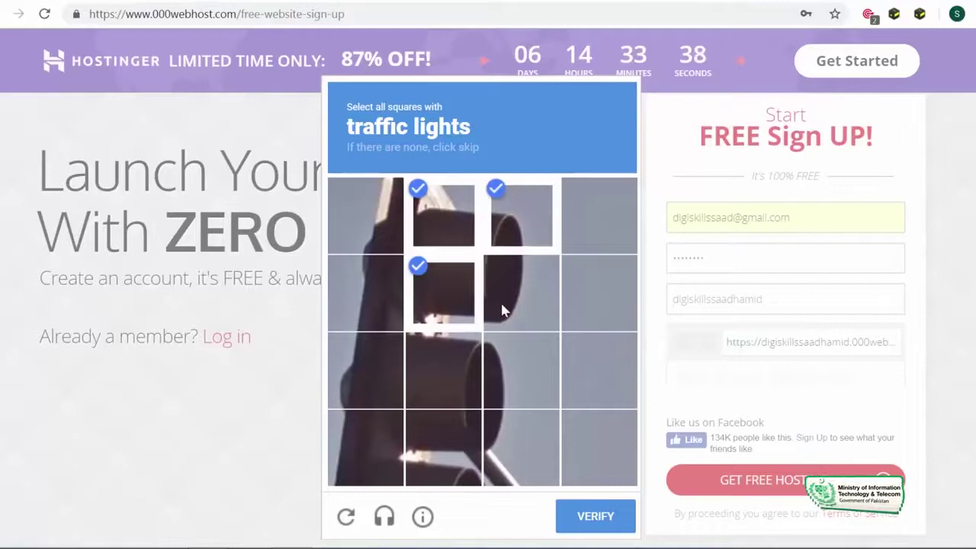
{"action": "left_click", "coordinate": [501, 305]}
{"action": "left_click", "coordinate": [508, 393]}
{"action": "left_click", "coordinate": [463, 384]}
{"action": "left_click", "coordinate": [446, 442]}
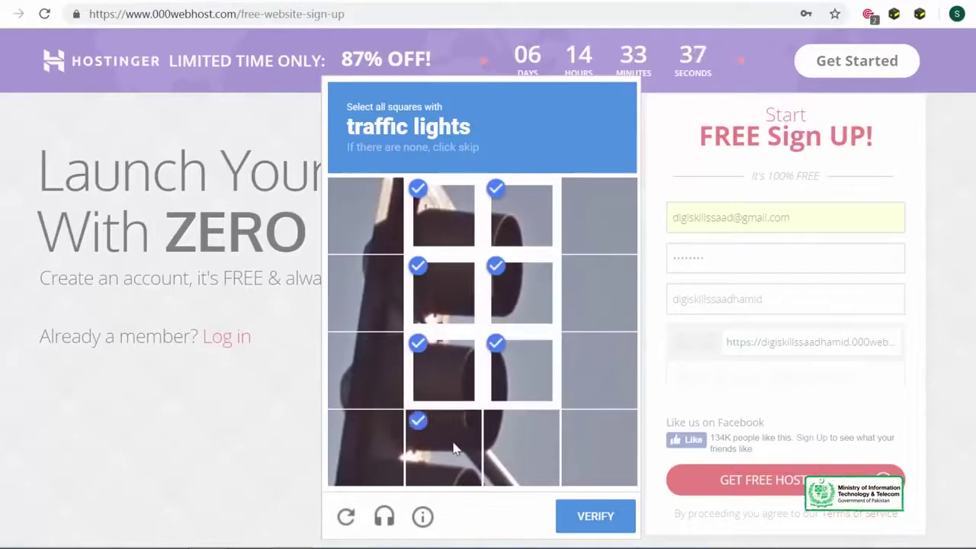
{"action": "left_click", "coordinate": [391, 430]}
{"action": "left_click", "coordinate": [387, 385]}
{"action": "left_click", "coordinate": [383, 297]}
{"action": "left_click", "coordinate": [381, 224]}
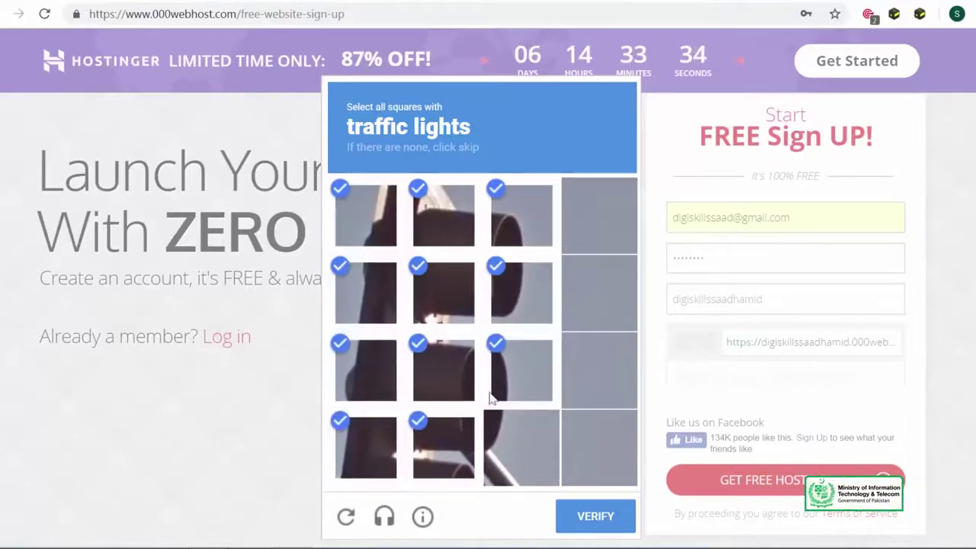
{"action": "left_click", "coordinate": [532, 455]}
{"action": "left_click", "coordinate": [593, 521]}
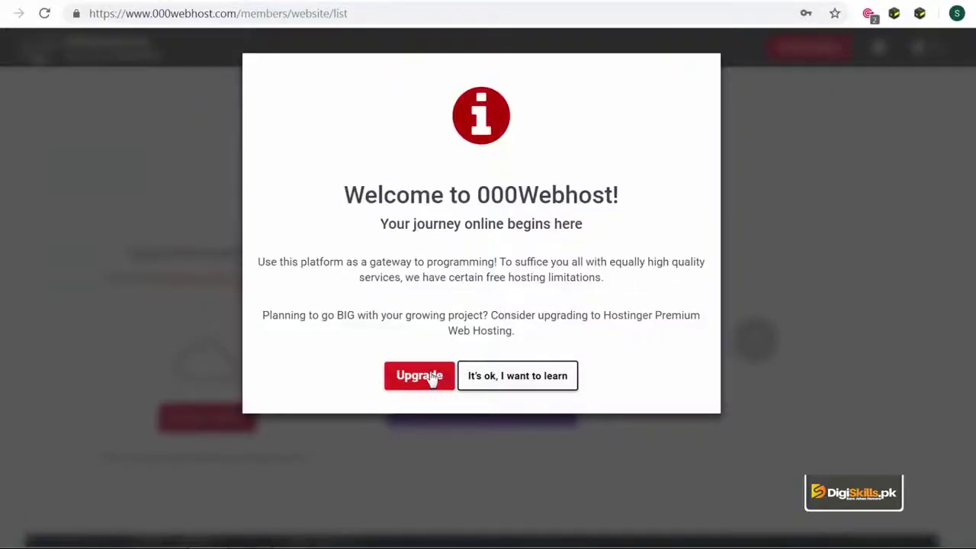
Step: Dismiss the welcome modal with "It's ok, I want to learn"
{"action": "left_click", "coordinate": [500, 385]}
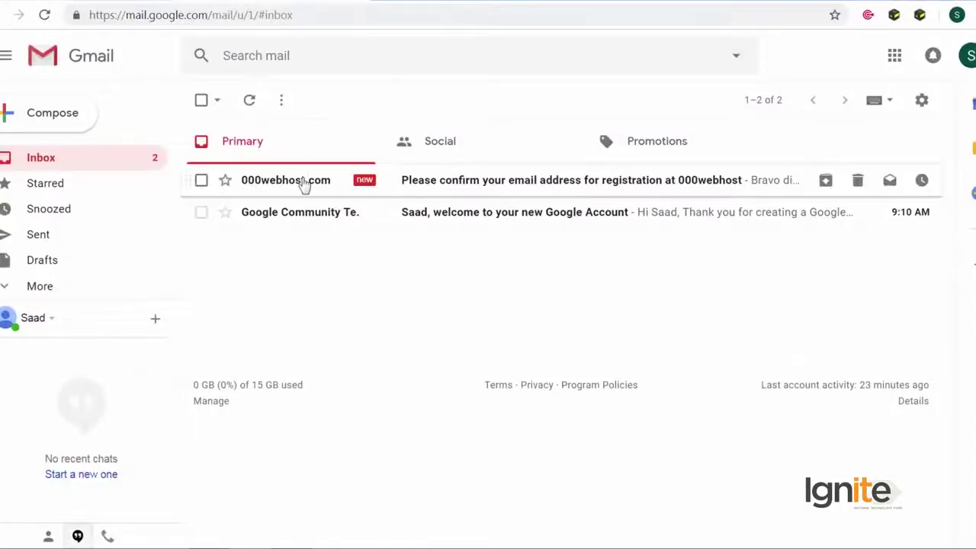
Step: Open the 000webhost confirmation message and click its Verify email button
{"action": "left_click", "coordinate": [303, 183]}
{"action": "left_click", "coordinate": [498, 412]}
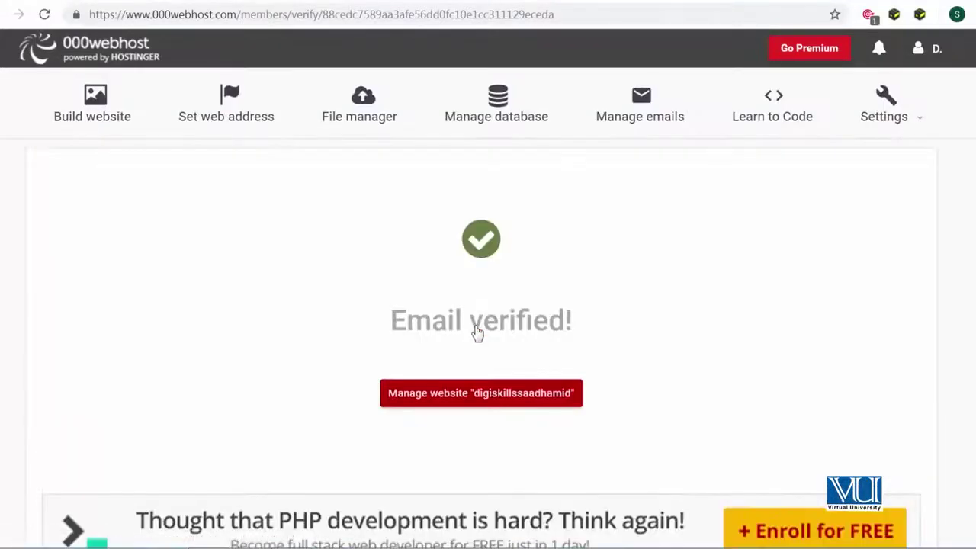
Step: Click Manage website on the Email verified page to reach the subdomain's Build website page
{"action": "scroll", "coordinate": [477, 325], "scroll_direction": "down", "scroll_amount": 1}
{"action": "scroll", "coordinate": [475, 329], "scroll_direction": "up", "scroll_amount": 1}
{"action": "left_click", "coordinate": [490, 405]}
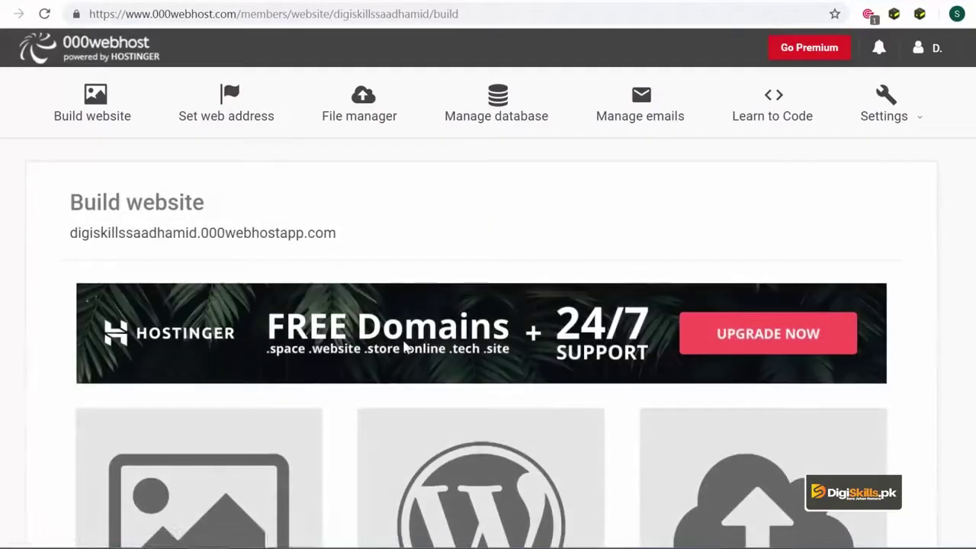
Step: Click INSTALL NOW under Build WordPress Website
{"action": "scroll", "coordinate": [403, 348], "scroll_direction": "down", "scroll_amount": 1}
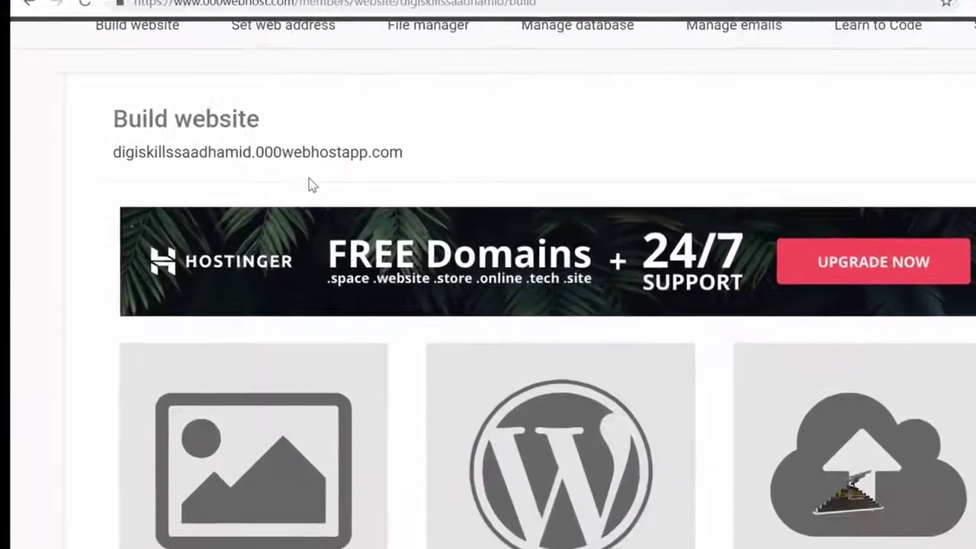
{"action": "scroll", "coordinate": [343, 186], "scroll_direction": "down", "scroll_amount": 1}
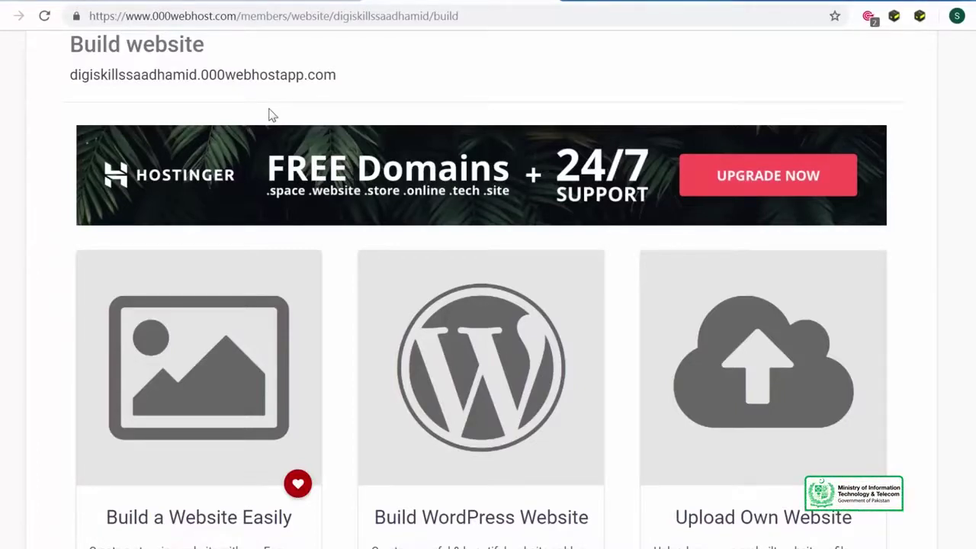
{"action": "scroll", "coordinate": [263, 120], "scroll_direction": "down", "scroll_amount": 1}
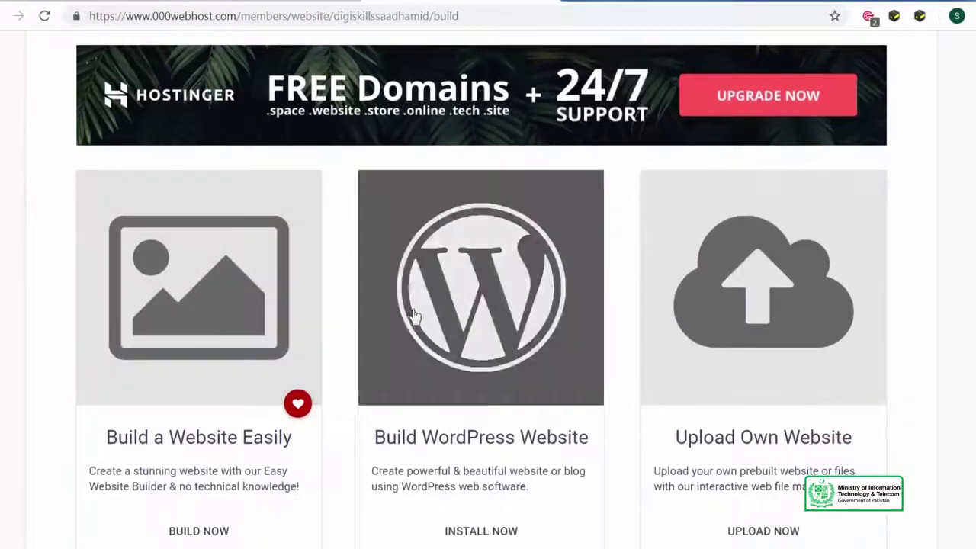
{"action": "scroll", "coordinate": [777, 470], "scroll_direction": "down", "scroll_amount": 2}
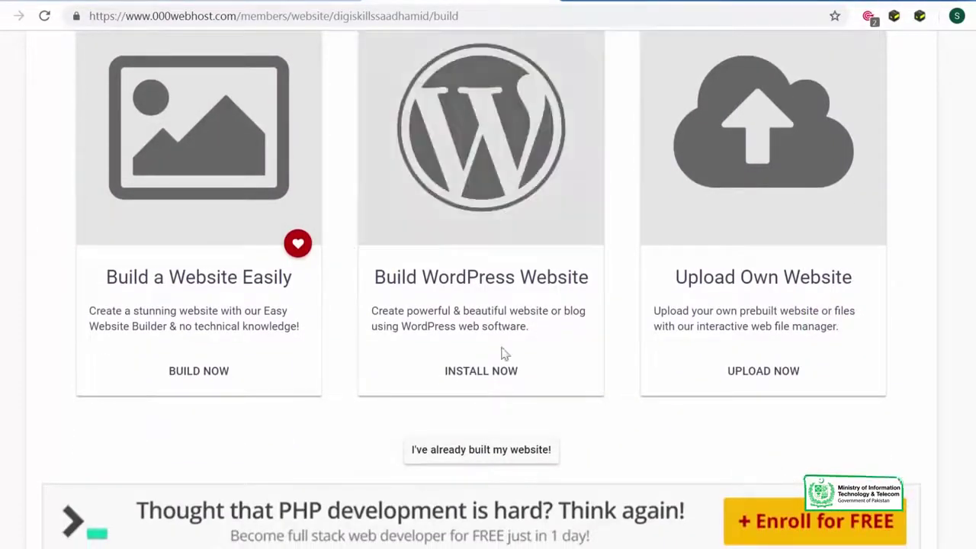
{"action": "left_click", "coordinate": [481, 373]}
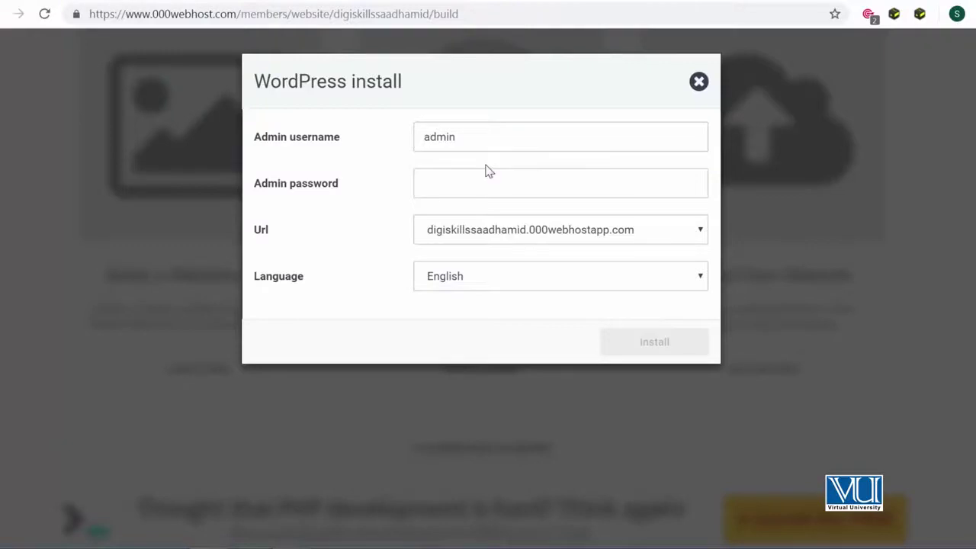
Step: Enter an admin password, install WordPress, and go to the wp-login configuration page
{"action": "left_click", "coordinate": [465, 179]}
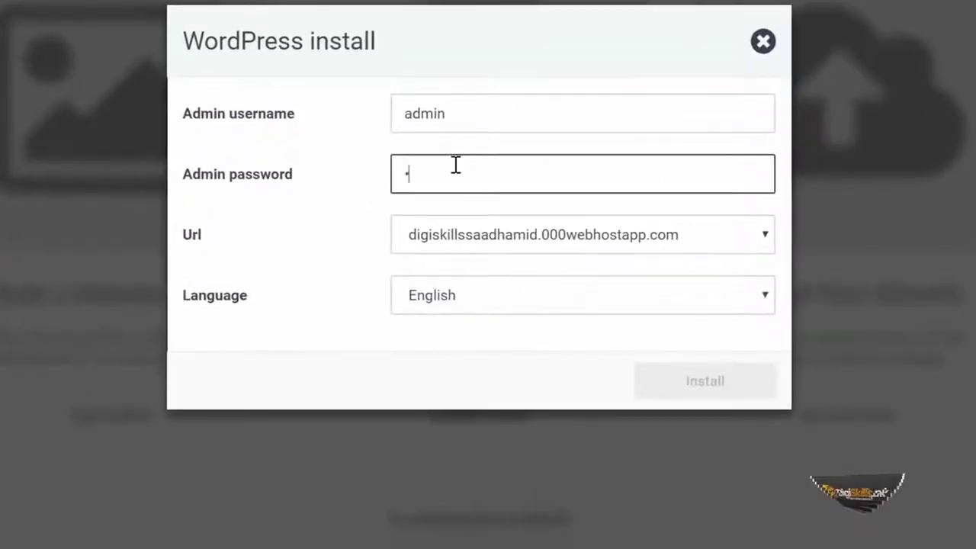
{"action": "type", "text": "******"}
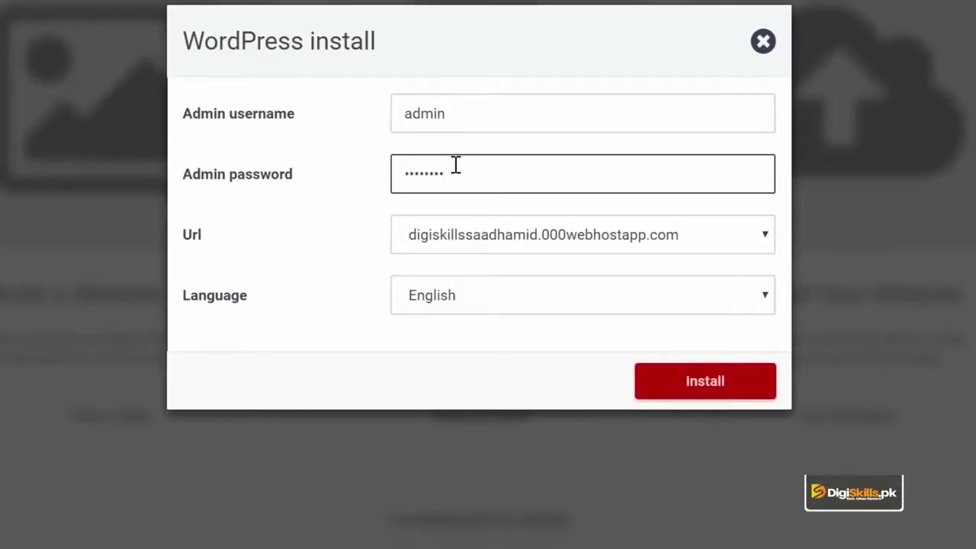
{"action": "left_click", "coordinate": [644, 390]}
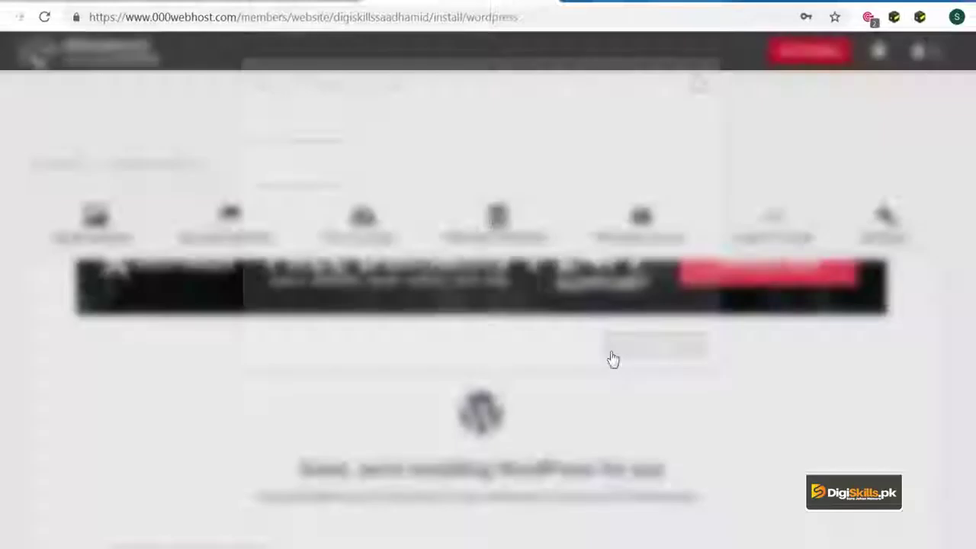
{"action": "scroll", "coordinate": [612, 358], "scroll_direction": "down", "scroll_amount": 3}
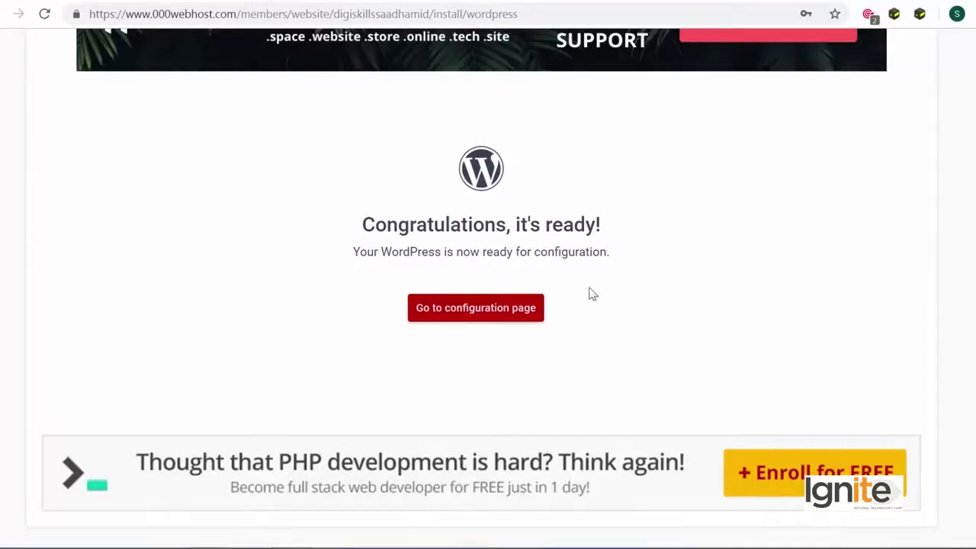
{"action": "left_click", "coordinate": [516, 314]}
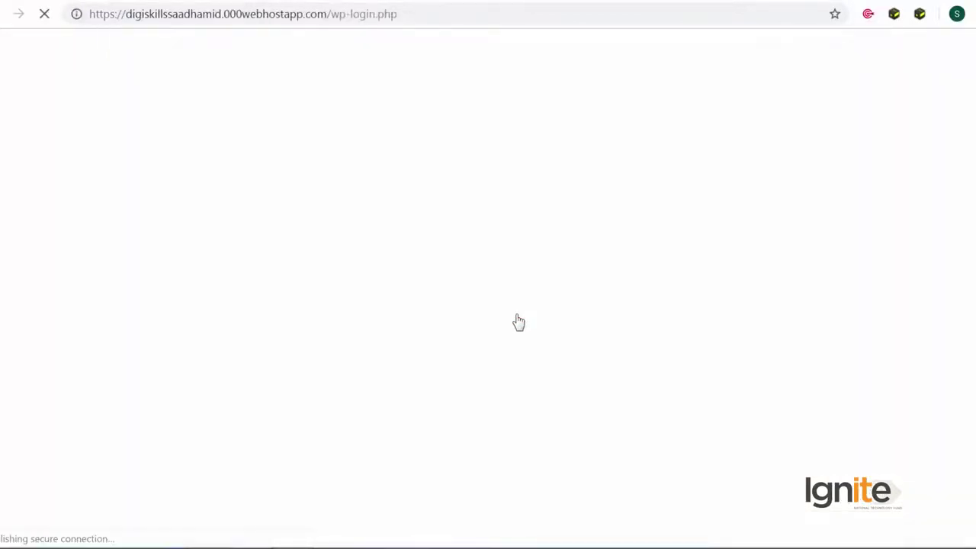